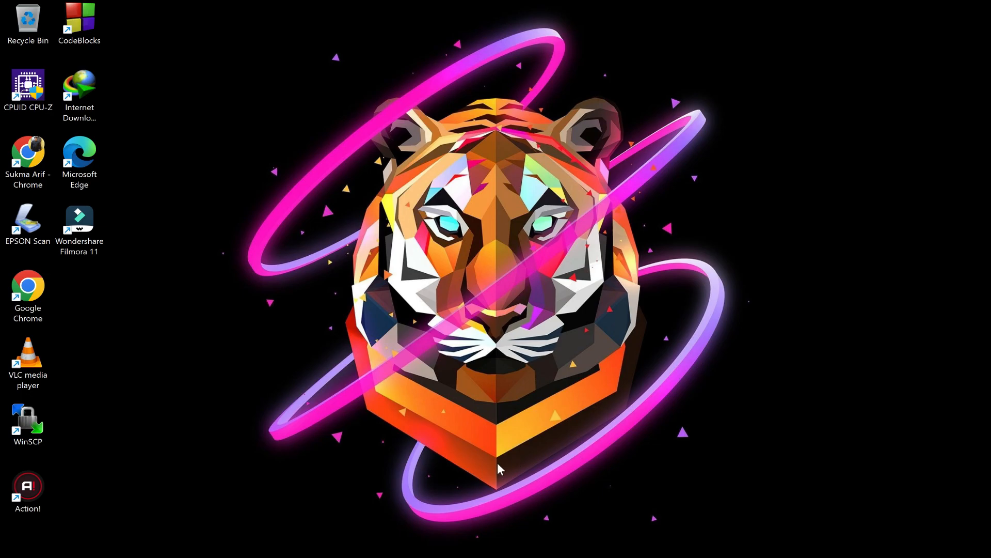
Find the MyASUS app in the Microsoft Store by searching for "my", view its page, and close the Store
key("super")
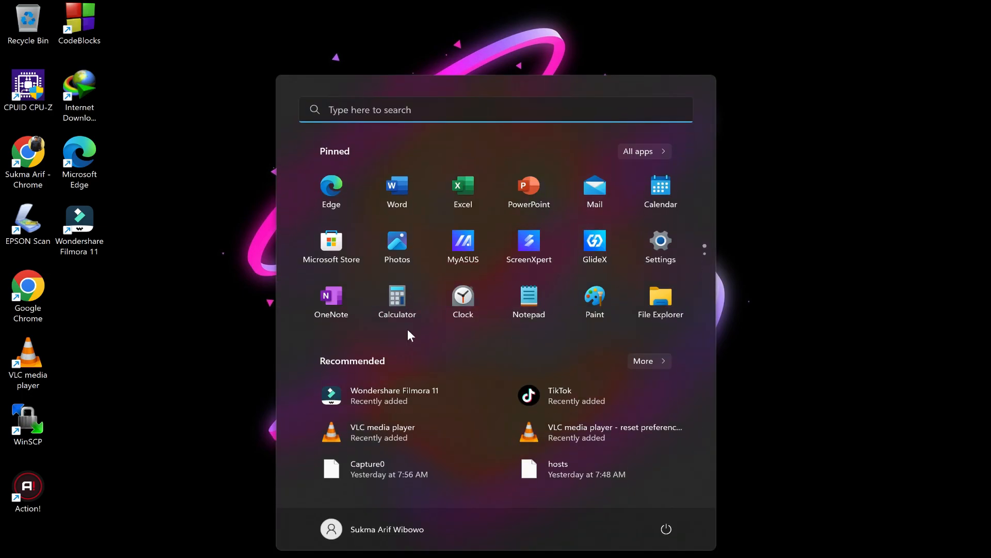
left_click(338, 244)
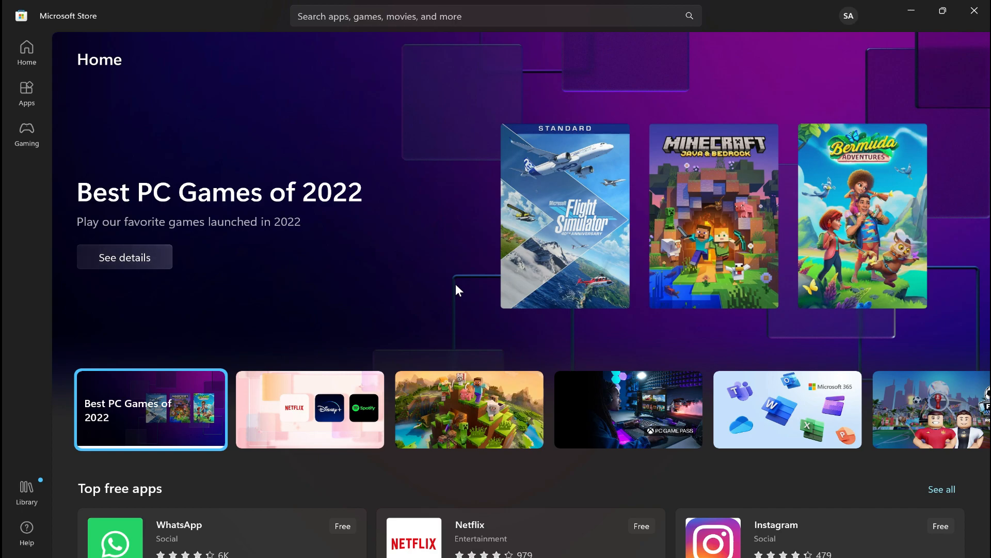
left_click(370, 16)
type("my")
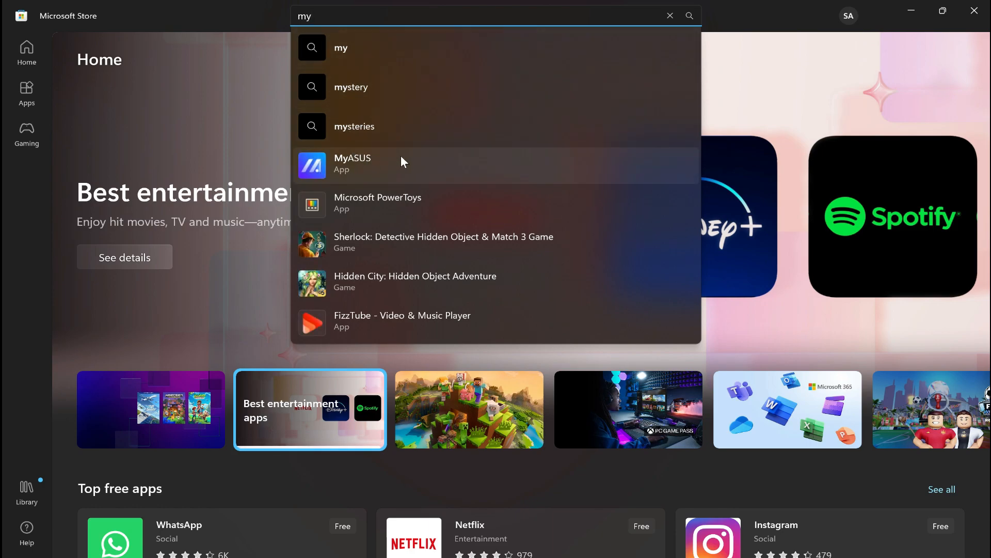
left_click(402, 159)
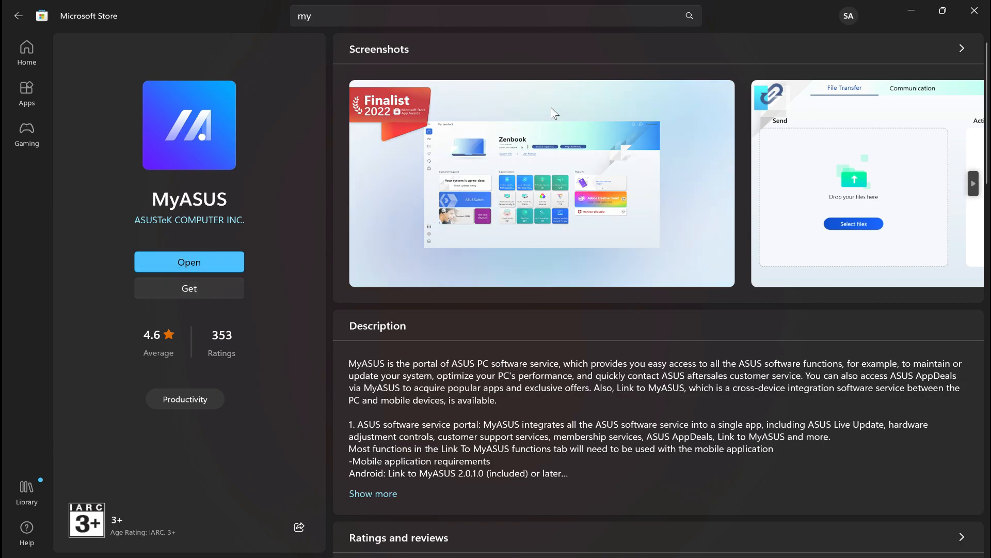
left_click(990, 6)
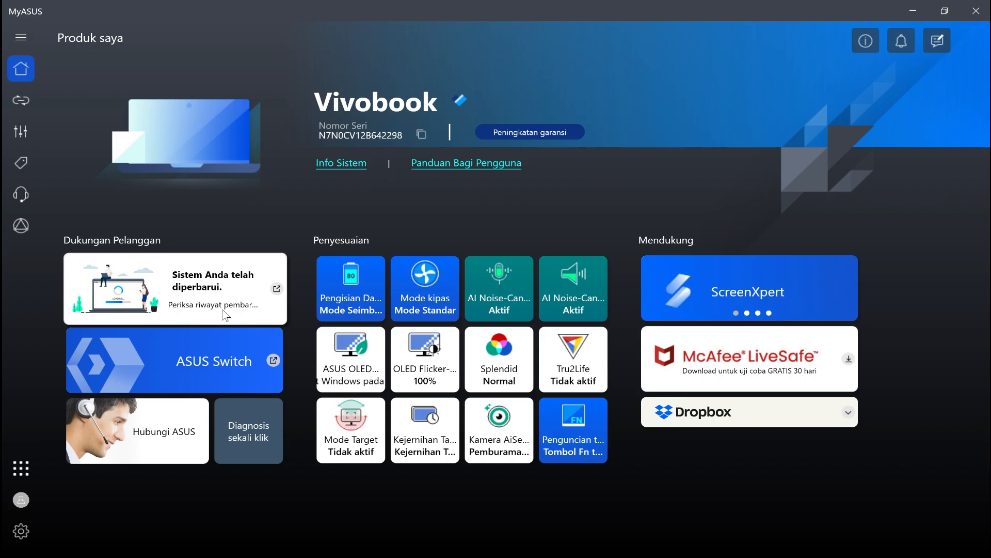
Open the LiveUpdate page in MyASUS and read the description of the BIOS K3402ZA entry in the update history
left_click(153, 290)
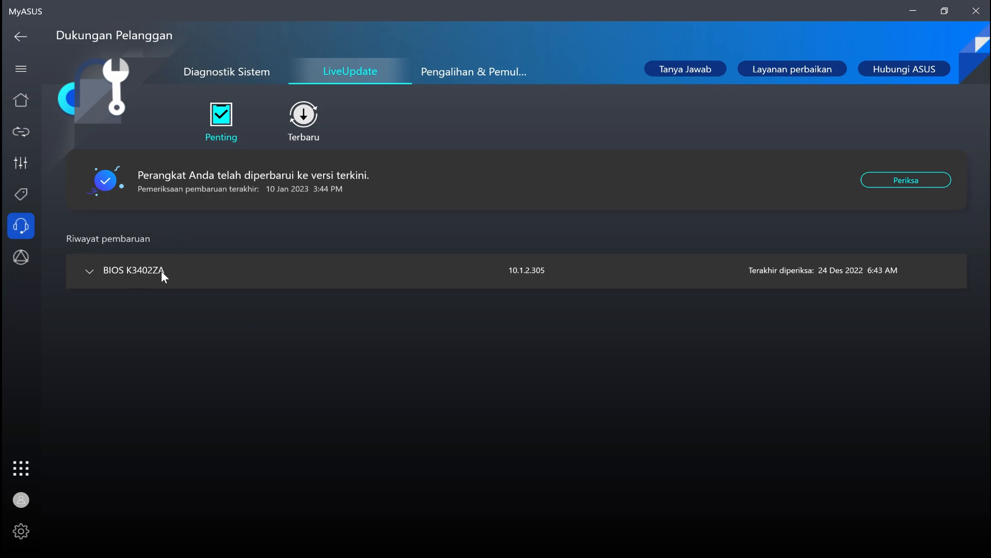
left_click(90, 273)
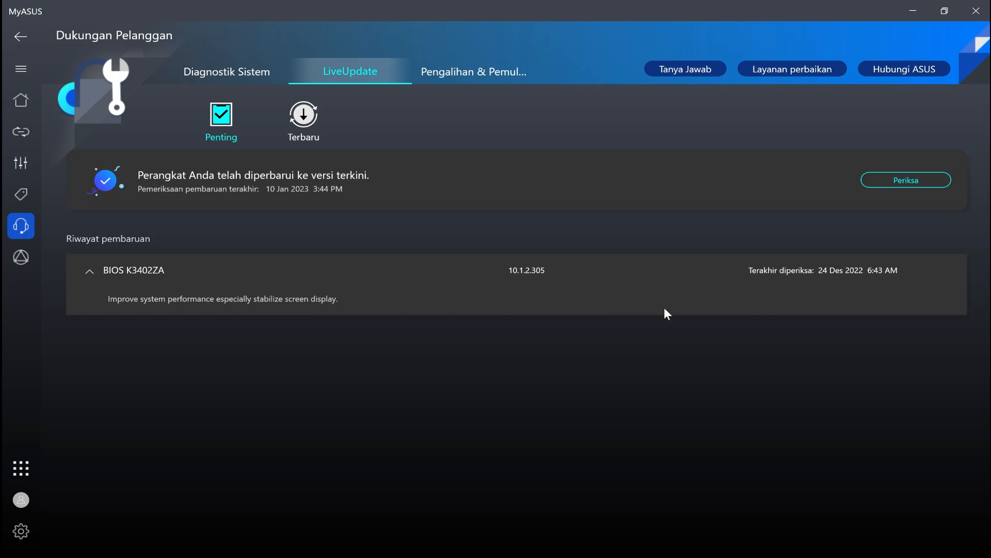
left_click(89, 272)
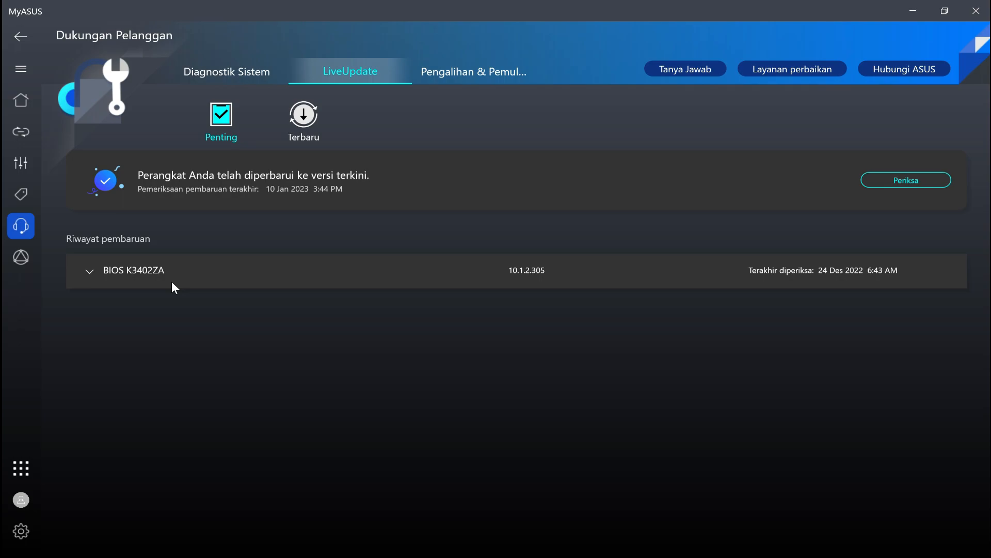
left_click(97, 275)
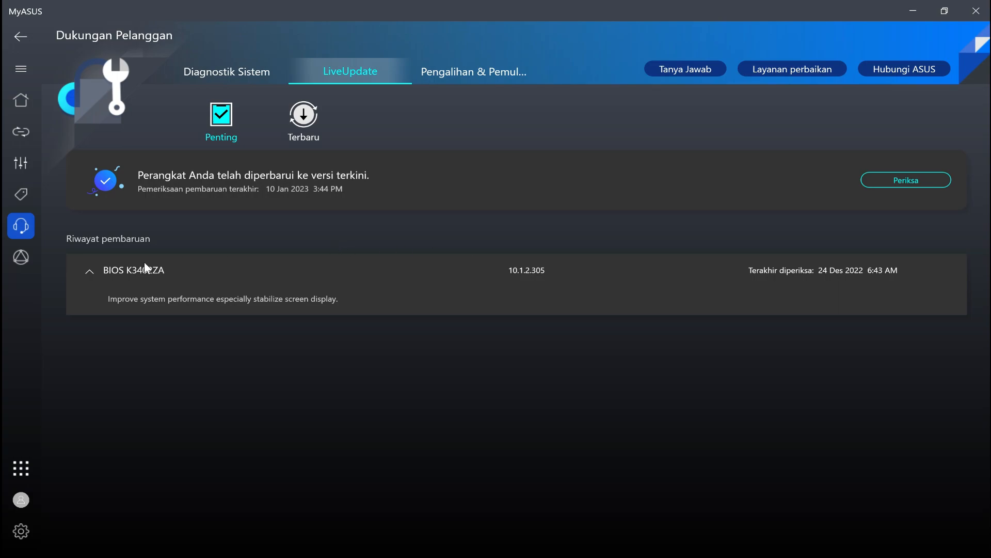
left_click(91, 270)
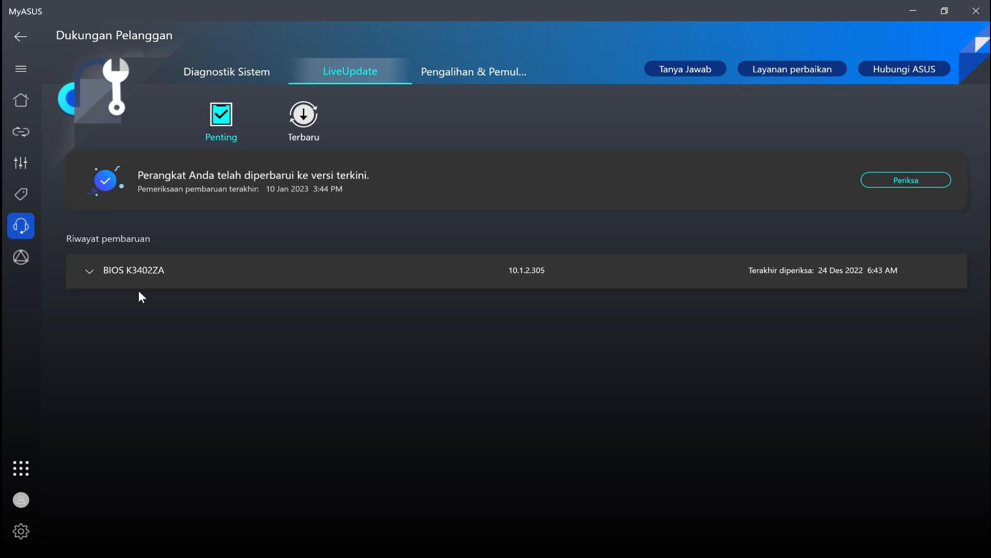
Turn off "Tampilkan pembaruan versi terbaru yang tersedia" for the latest updates and expand the BIOS Update for Windows 307 description
left_click(305, 137)
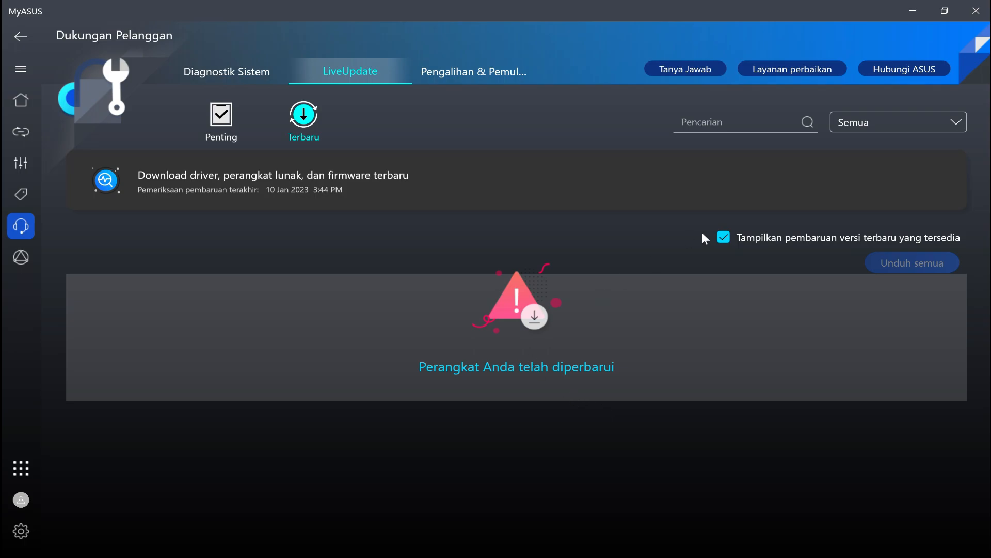
left_click(723, 237)
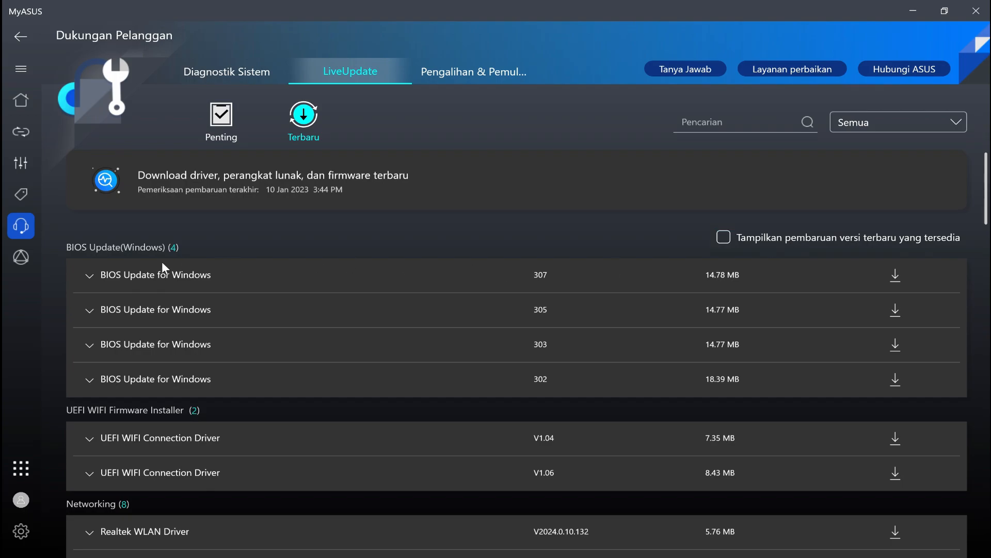
left_click(91, 278)
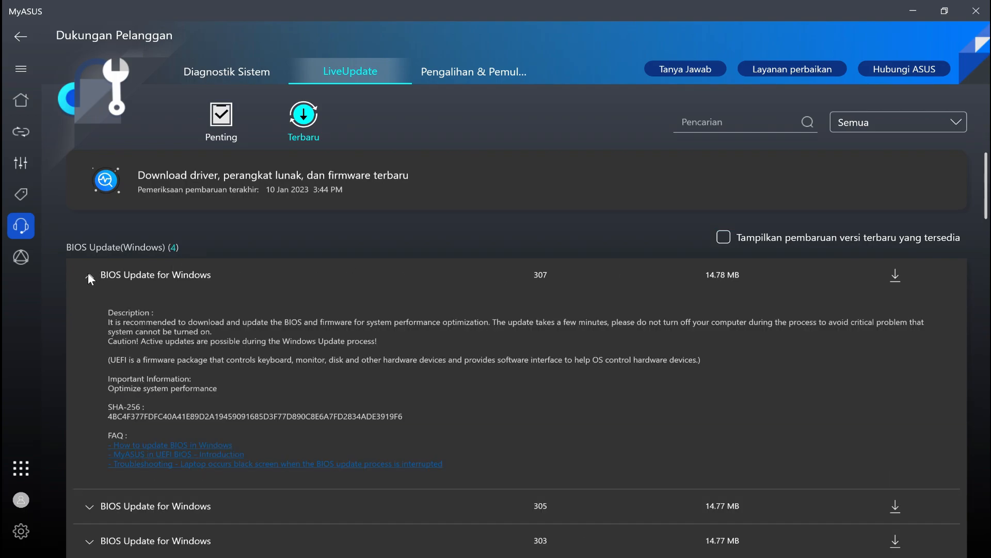
Look through the unfiltered update list, from the BIOS and networking entries to the chipset, audio and graphics drivers
scroll(309, 369, "down", 15)
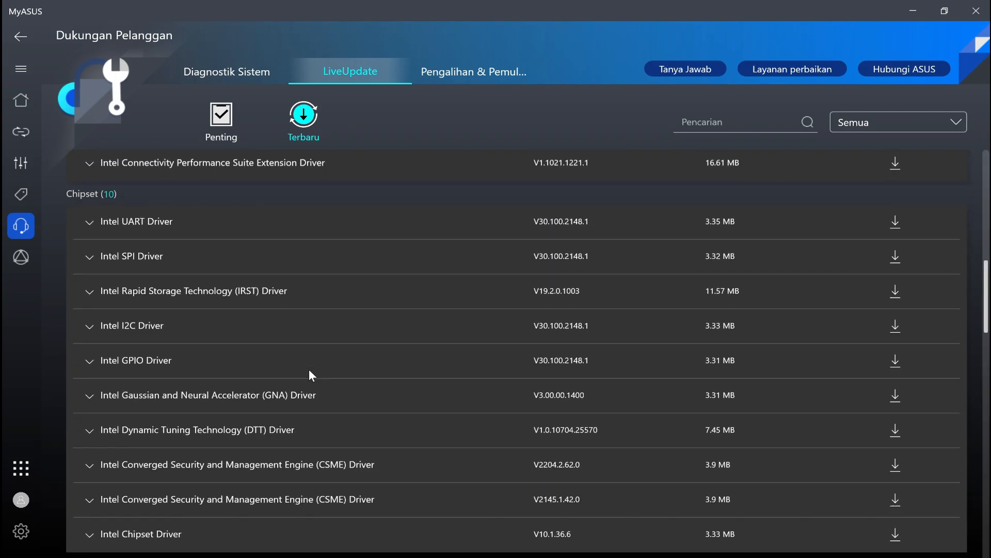
scroll(309, 369, "up", 1)
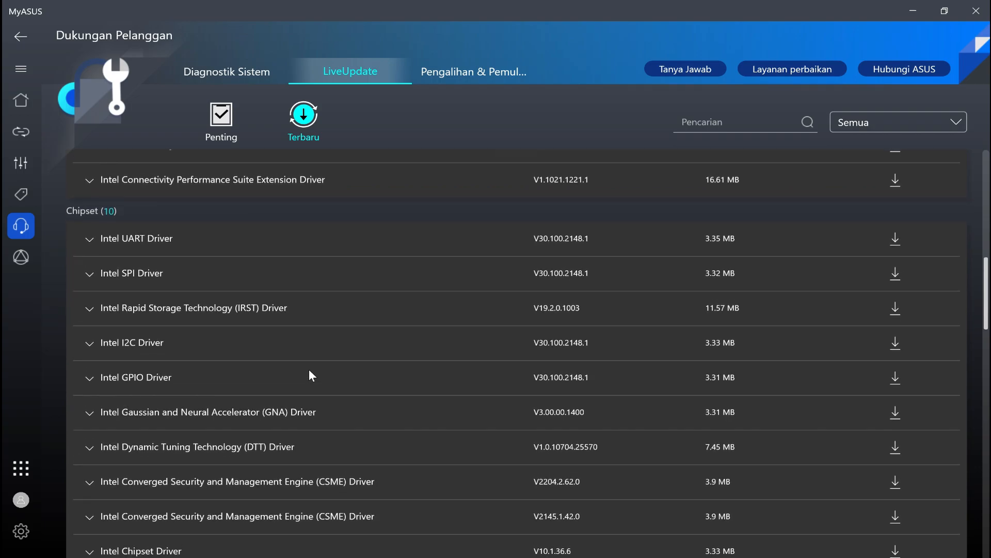
scroll(309, 370, "down", 8)
scroll(309, 370, "up", 9)
scroll(309, 370, "up", 7)
scroll(310, 369, "down", 16)
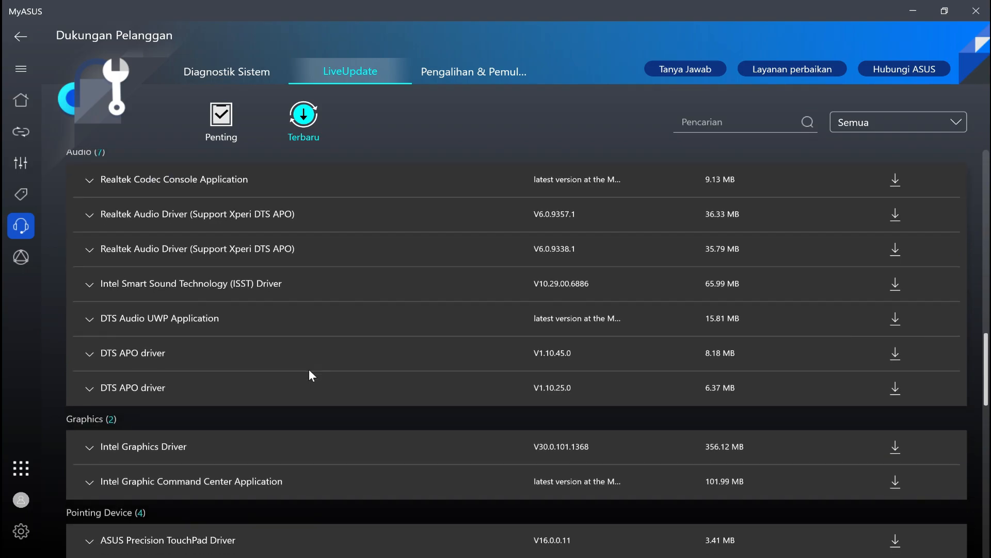
scroll(308, 369, "up", 1)
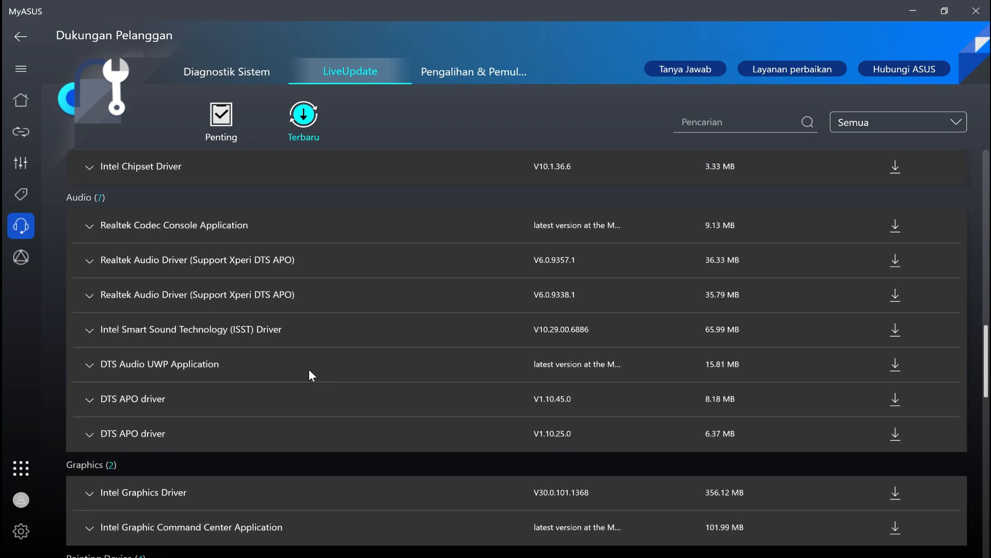
scroll(309, 370, "up", 2)
scroll(309, 369, "up", 20)
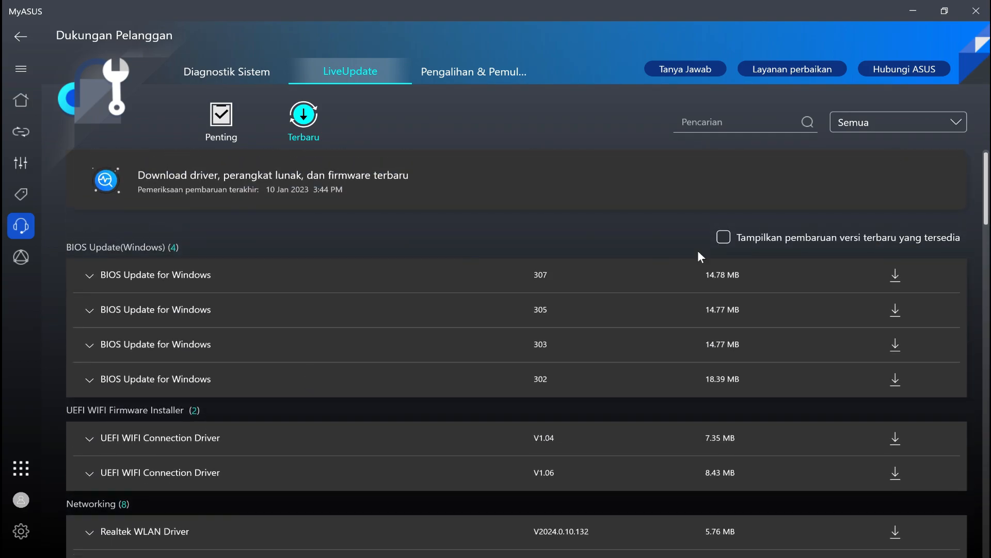
Compare the update list with the newest-available filter on and off, and reread the BIOS Update for Windows 307 description
left_click(724, 237)
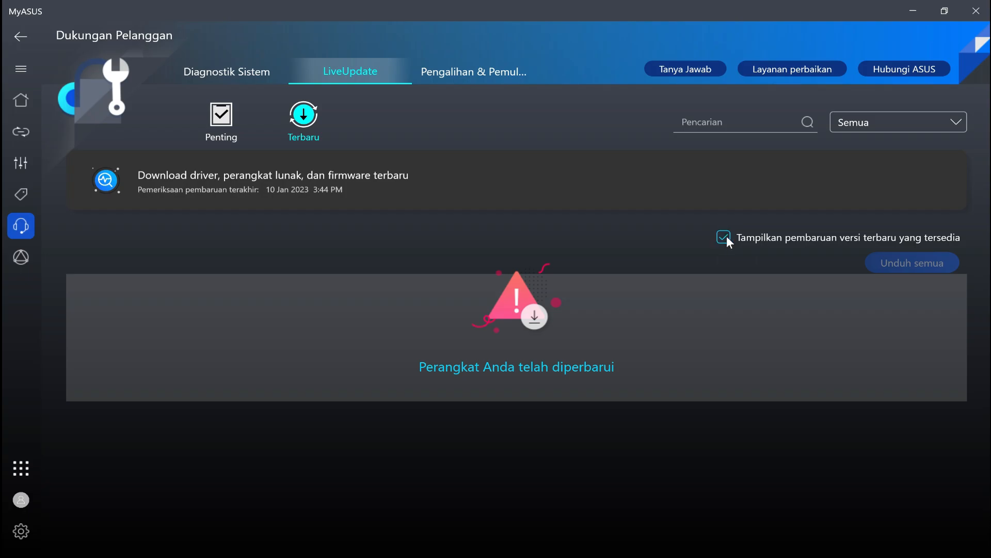
left_click(724, 238)
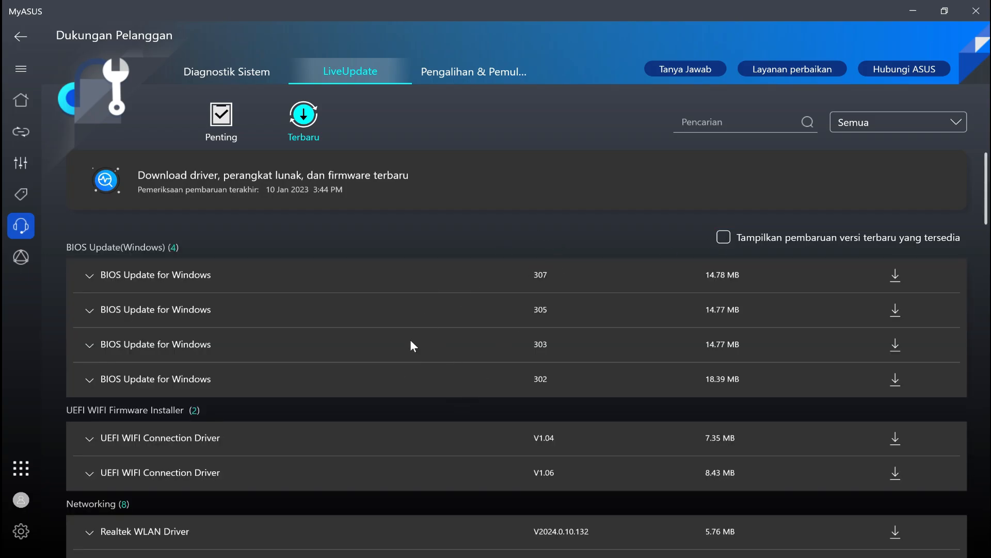
left_click(141, 289)
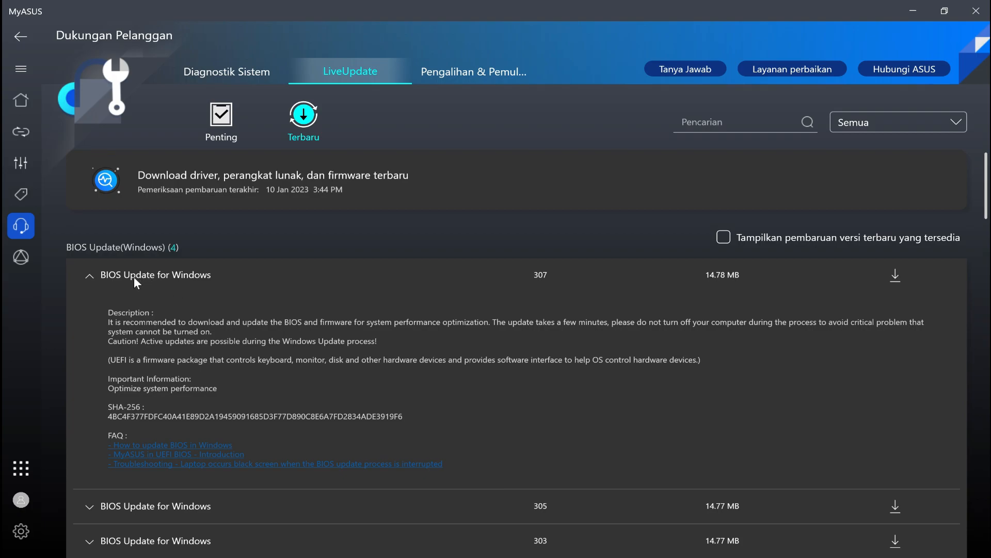
left_click(88, 277)
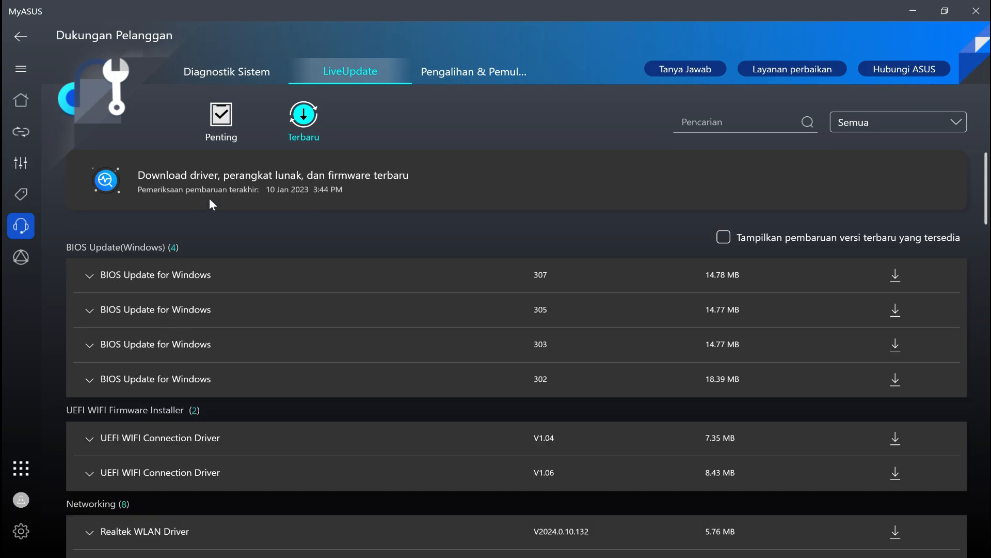
Compare the BIOS K3402ZA entry under the important updates with BIOS Update for Windows 307 under the latest updates
left_click(221, 116)
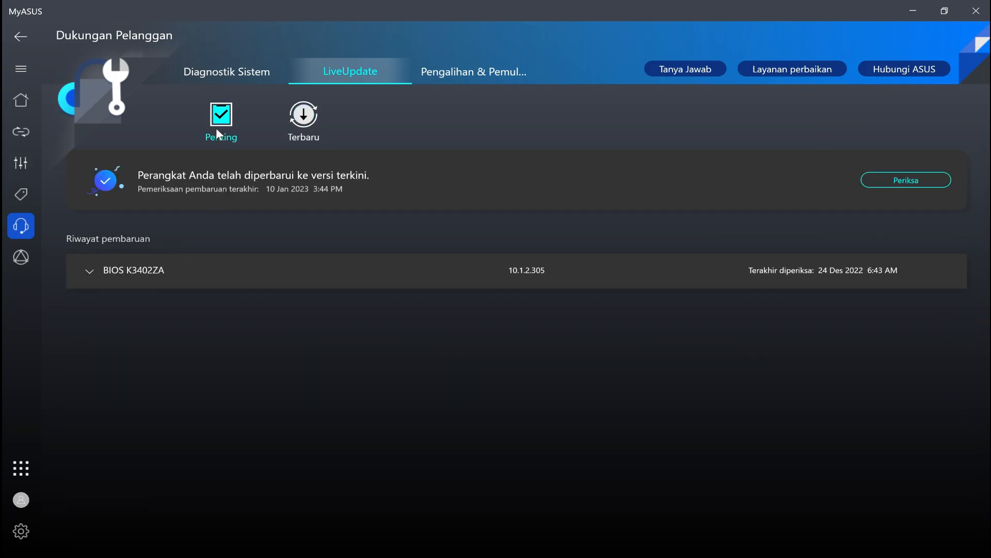
left_click(135, 279)
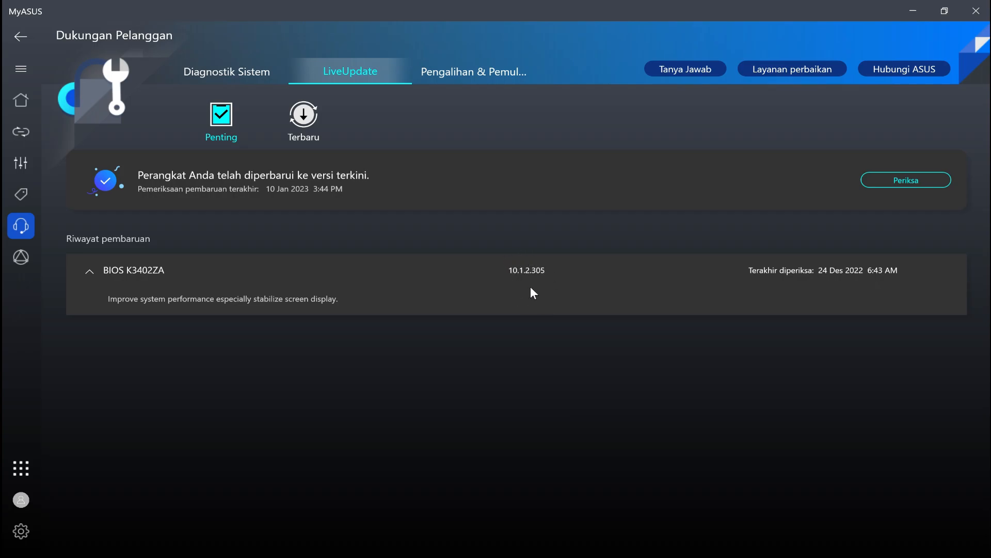
left_click(305, 145)
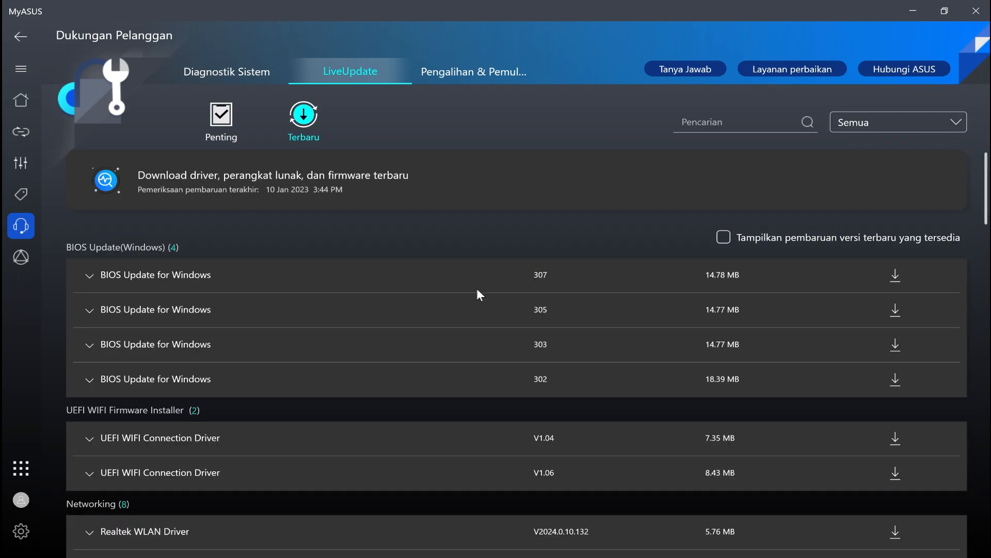
left_click(354, 281)
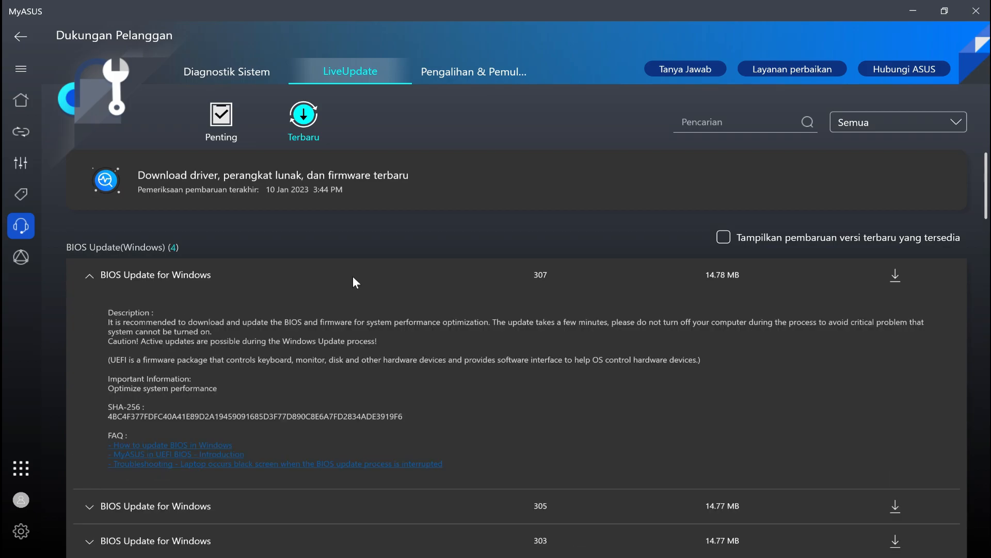
Examine the available driver updates down to the Camera and Software and Utility groups, including the Intel WLAN Driver's description
scroll(519, 336, "down", 7)
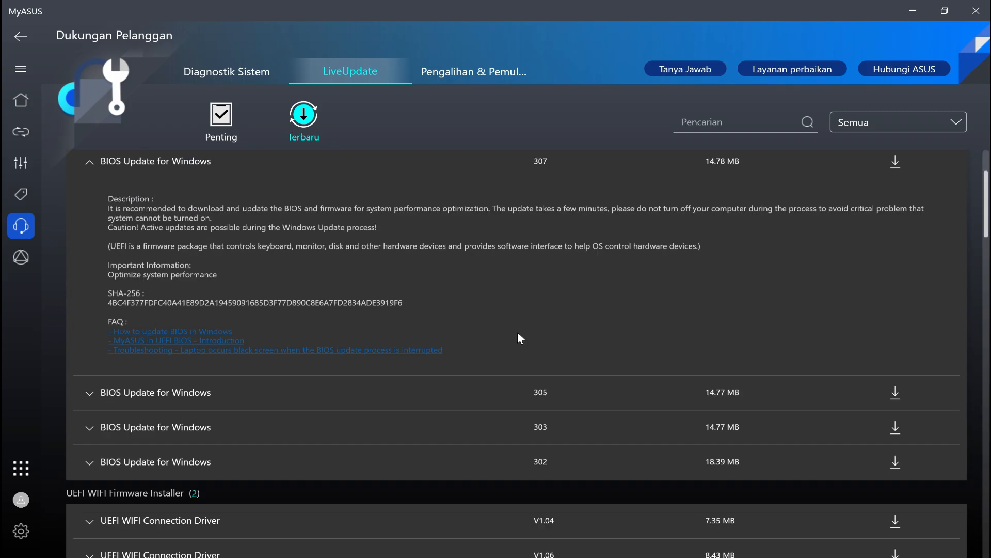
scroll(518, 332, "down", 7)
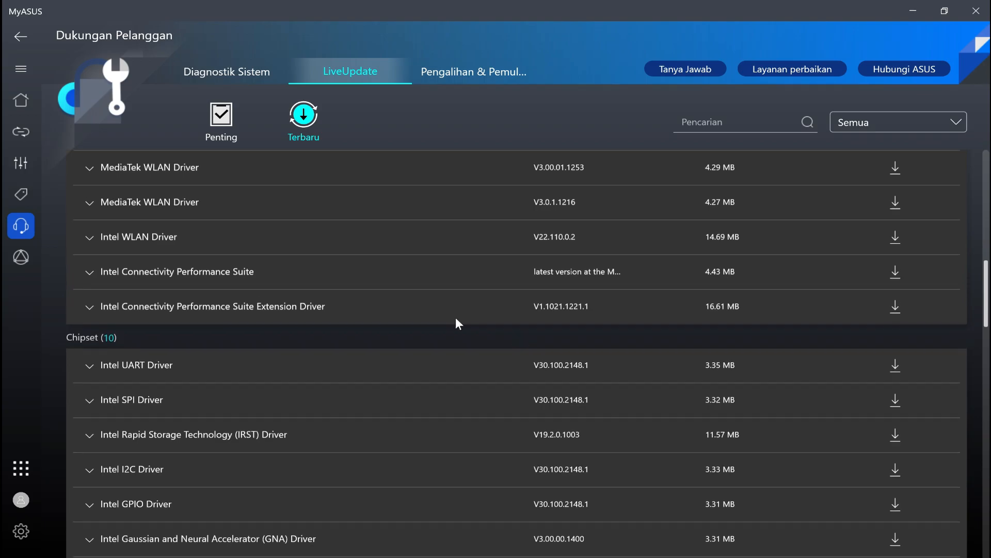
left_click(259, 242)
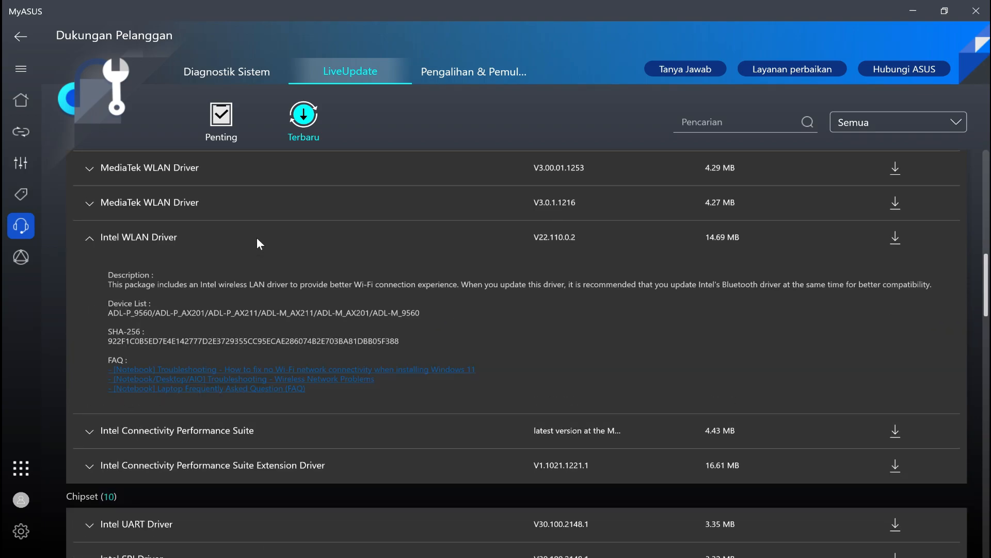
left_click(258, 241)
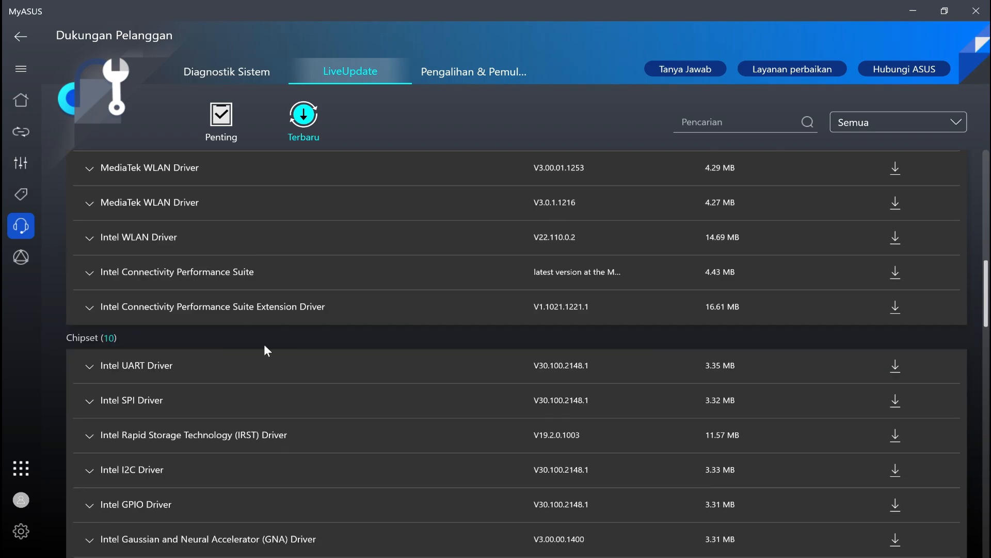
scroll(208, 438, "down", 5)
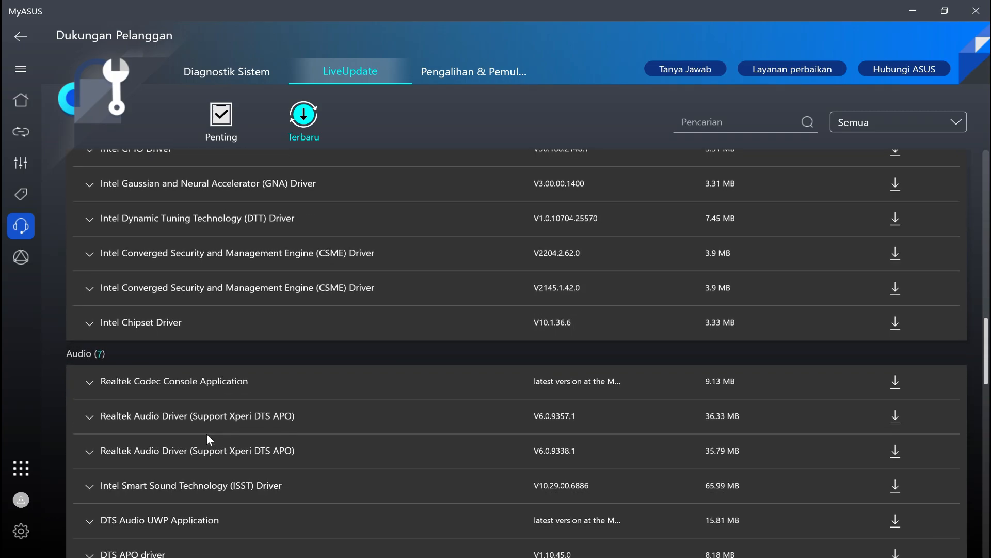
scroll(208, 413, "down", 7)
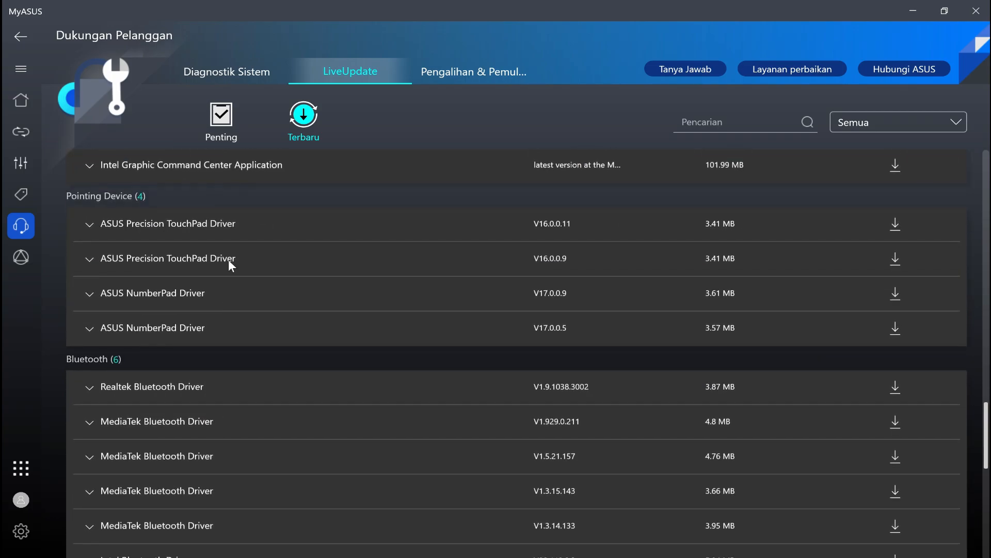
scroll(200, 257, "up", 1)
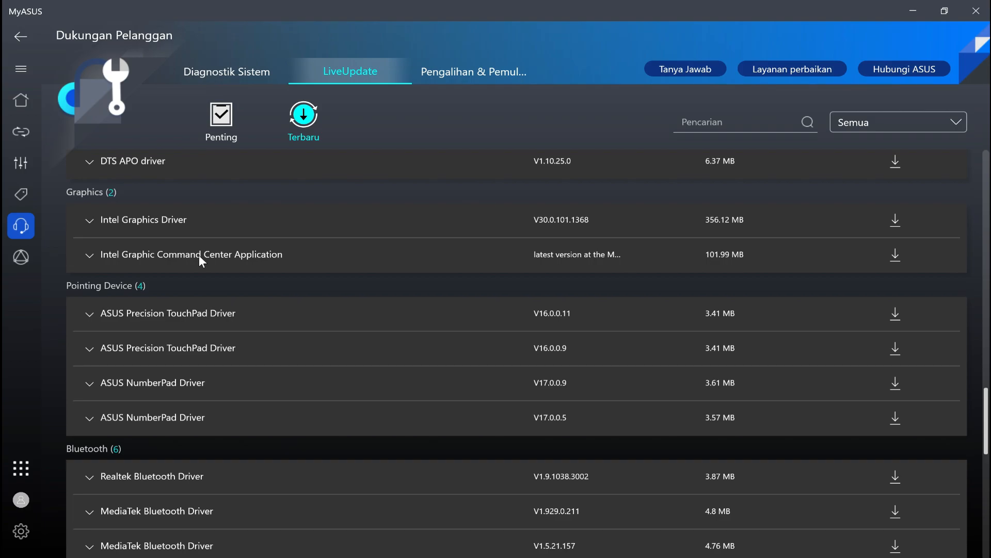
scroll(220, 341, "down", 7)
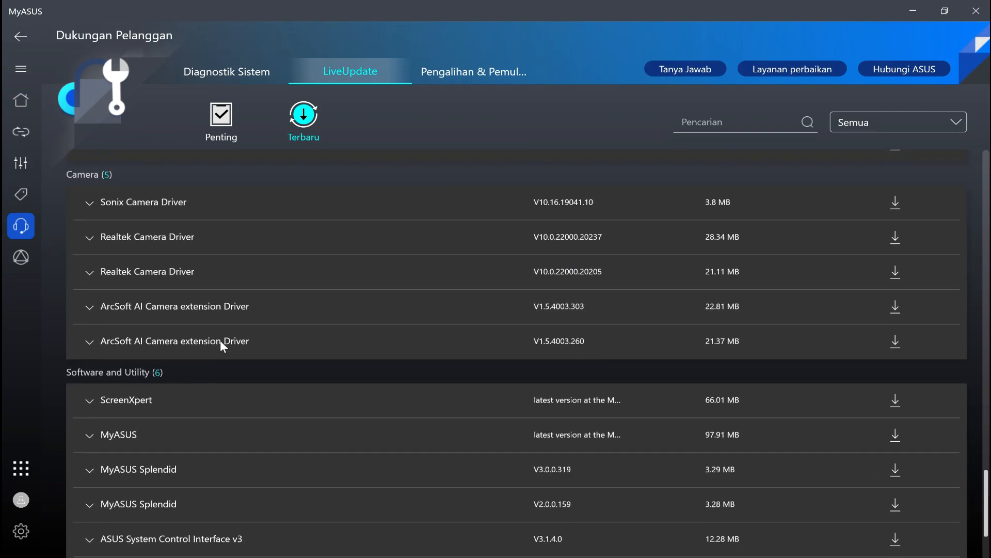
scroll(220, 341, "up", 1)
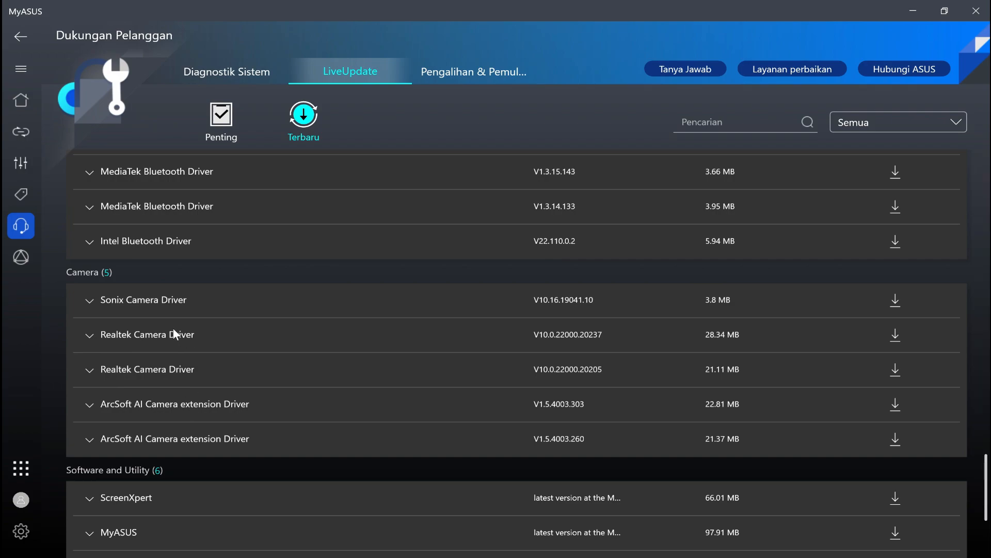
Examine the Software and Utility group down to Biometric Authentication, including the MyASUS entry's description
scroll(173, 331, "down", 3)
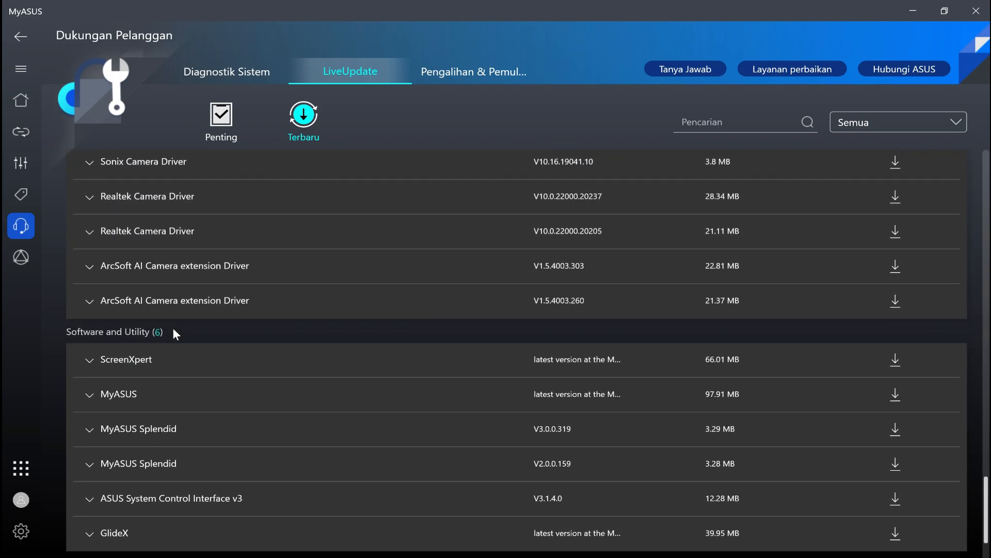
left_click(91, 396)
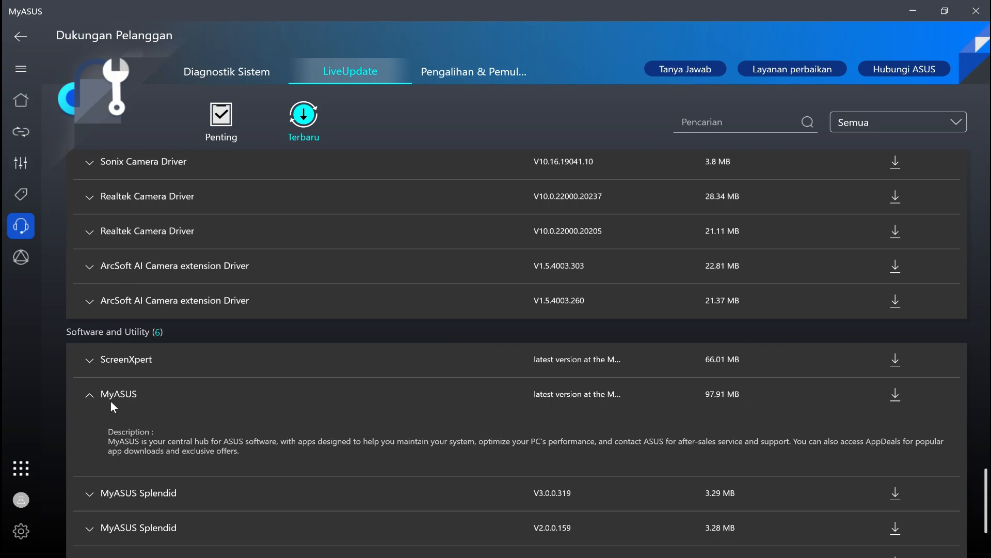
left_click(91, 396)
scroll(331, 417, "down", 2)
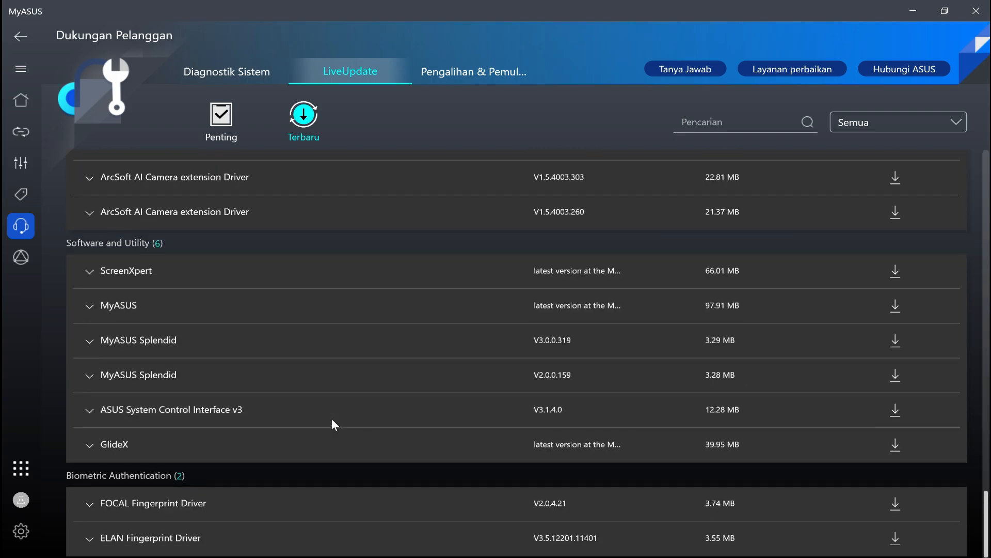
Collapse the BIOS Update for Windows 307 description at the start of the update list
scroll(333, 420, "up", 20)
scroll(331, 417, "up", 6)
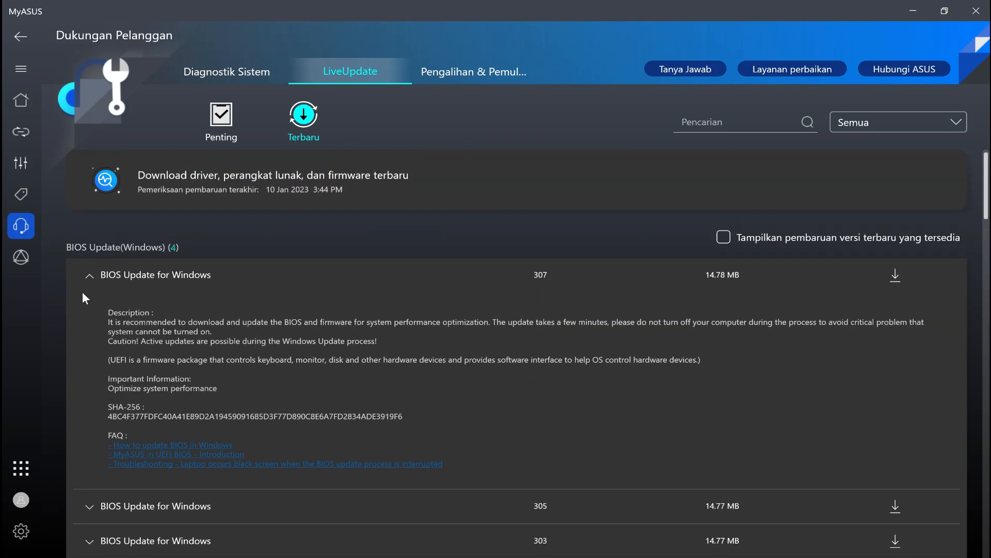
left_click(108, 270)
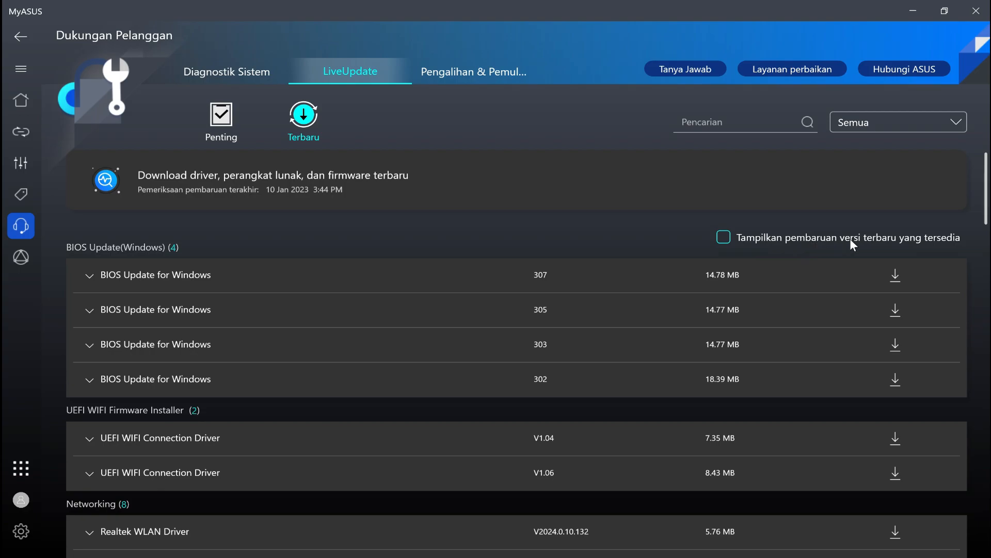
Limit the LiveUpdate list to the newest available update versions and minimize the MyASUS window
left_click(723, 238)
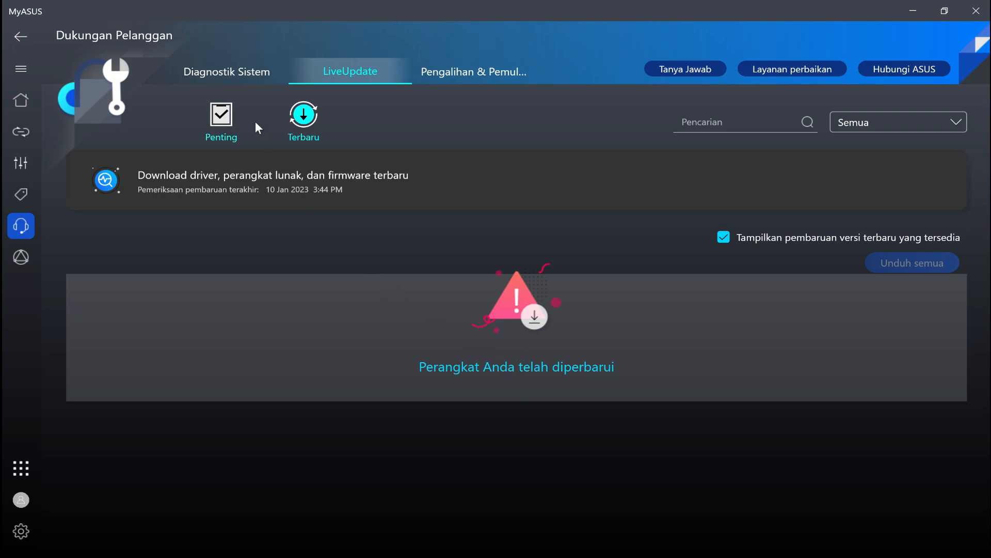
left_click(905, 14)
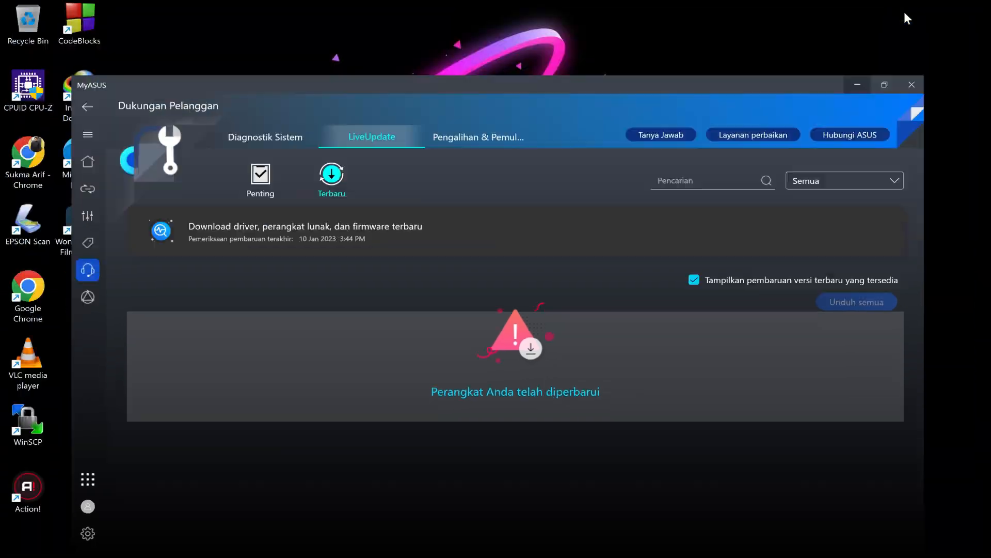